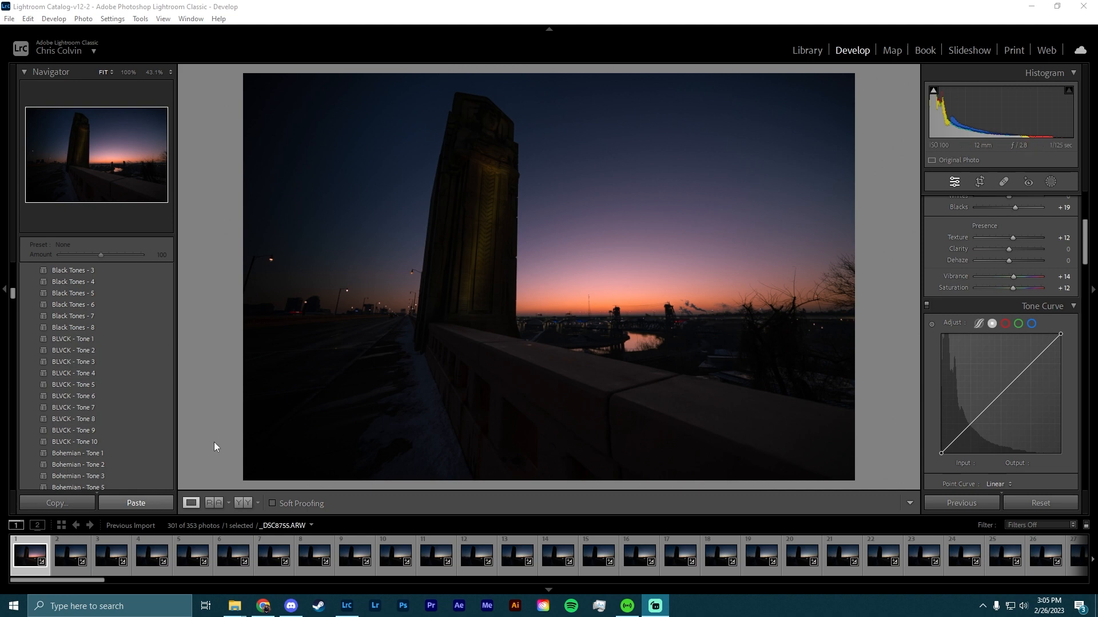
Step: Compare the edited first photo with its original side by side, then return to the single-photo view
key(alt+Tab)
key(y)
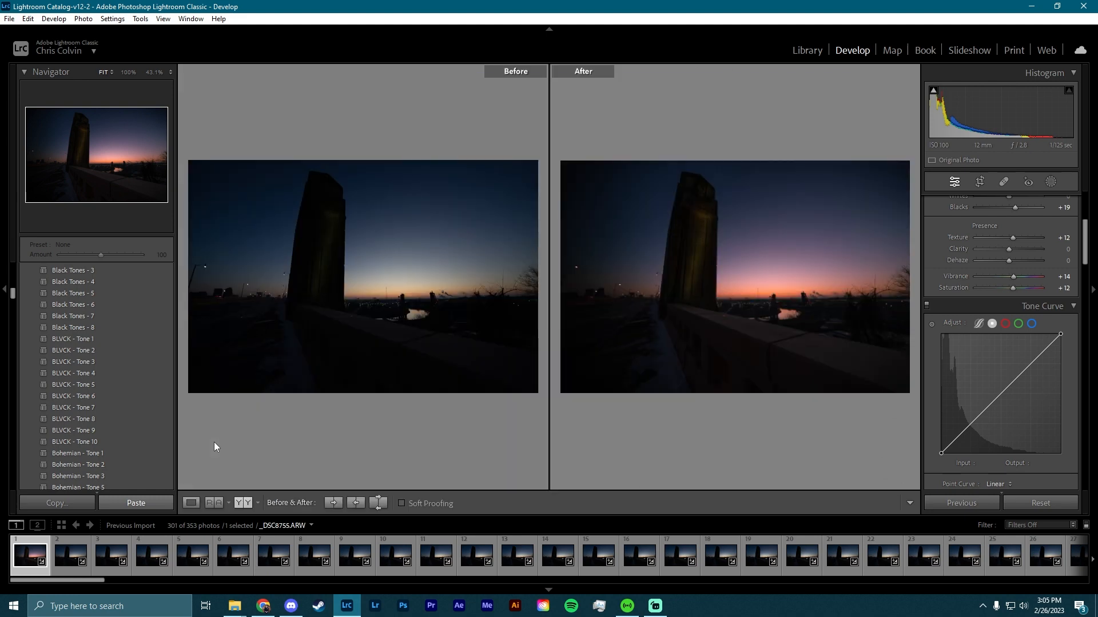
key(y)
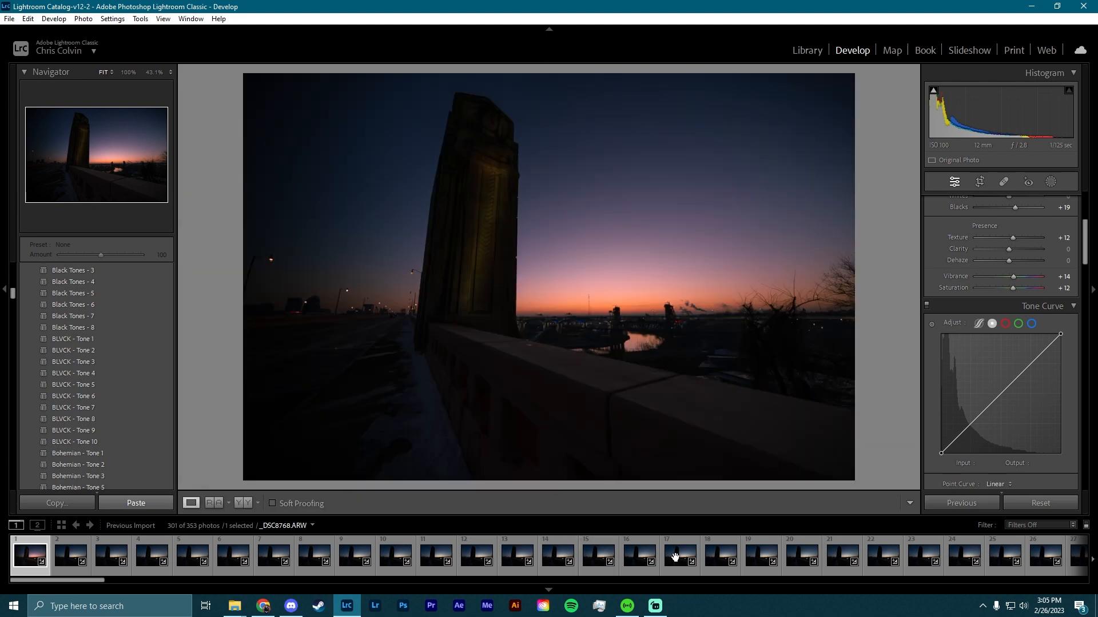
Step: Select the first 300 photos and synchronize the first photo's develop settings to them, merging the masks
scroll(783, 566, down, 3)
scroll(785, 561, down, 10)
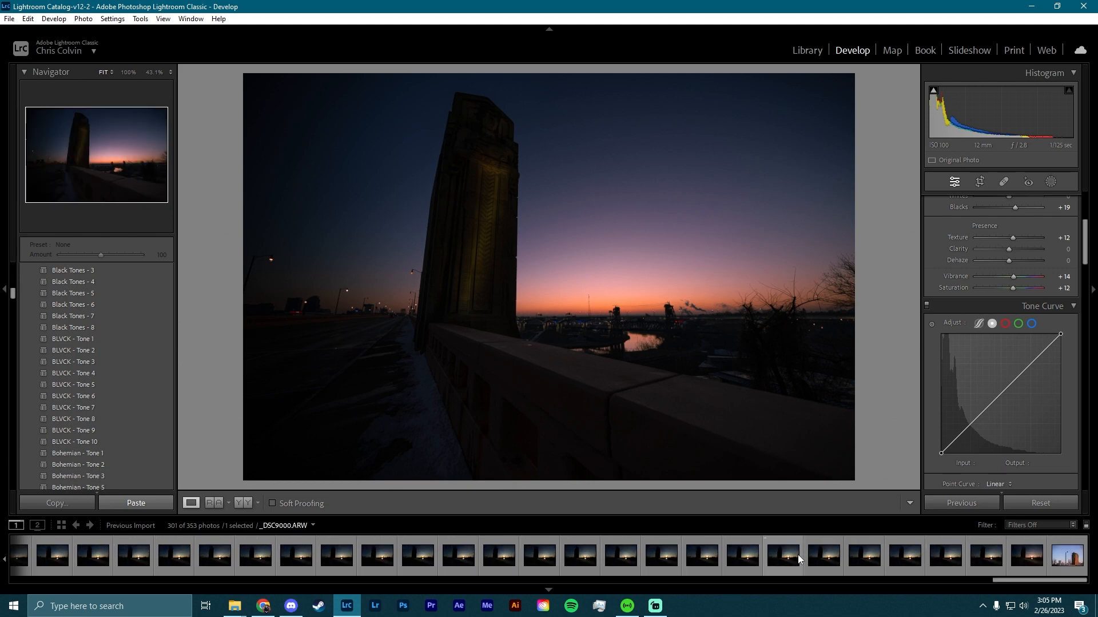
shift+click(1016, 553)
click(961, 503)
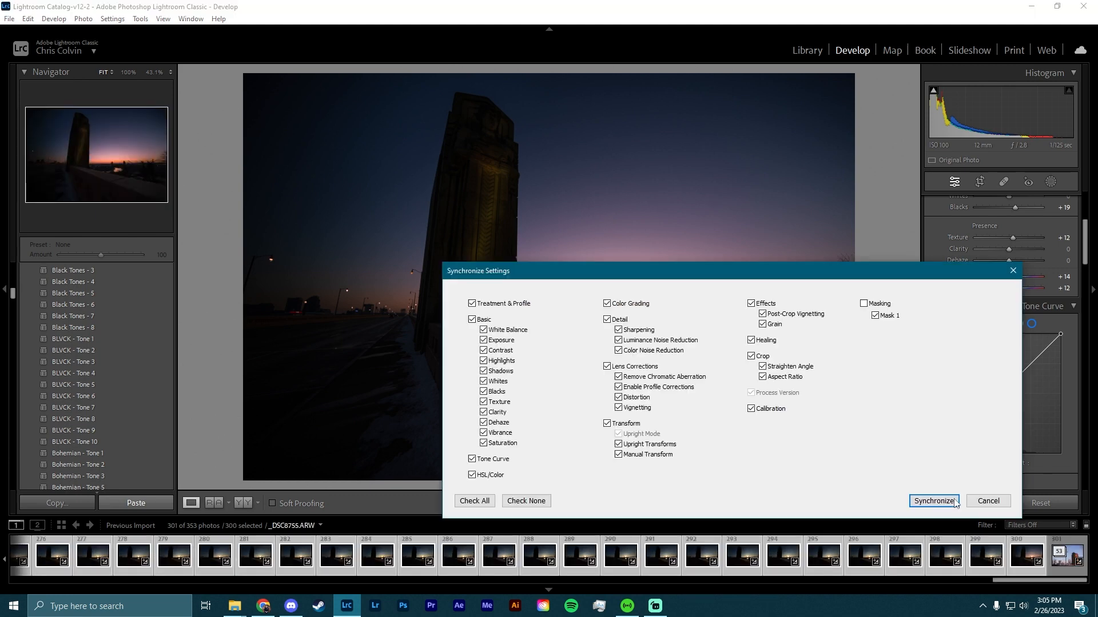
click(933, 501)
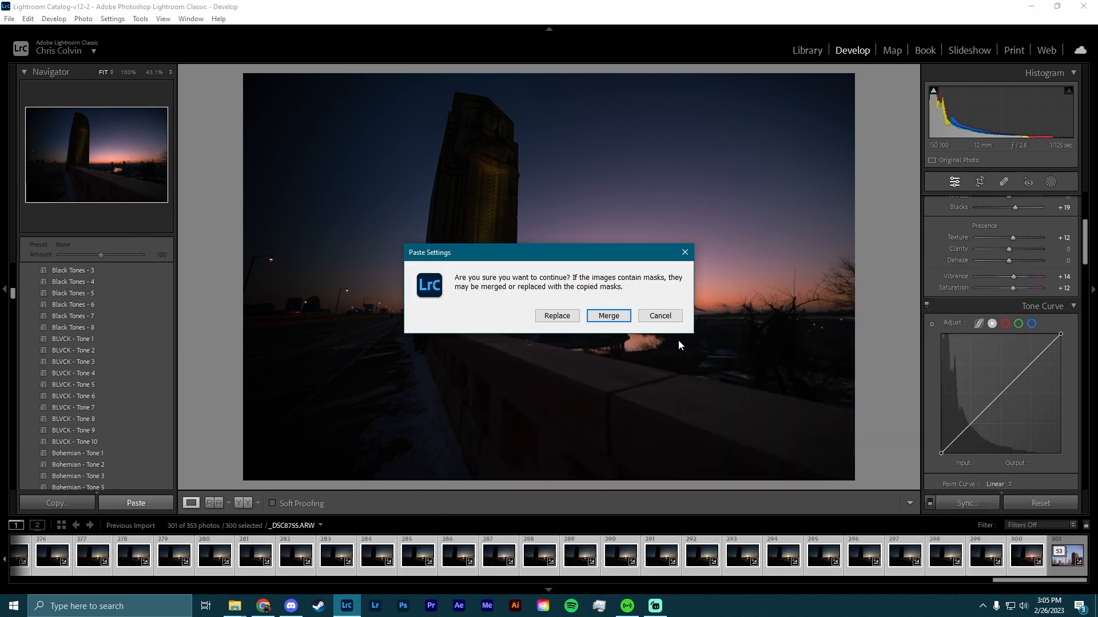
click(609, 316)
Step: Synchronize the develop settings across the 300 selected photos again with Masking included, merging the masks
click(979, 507)
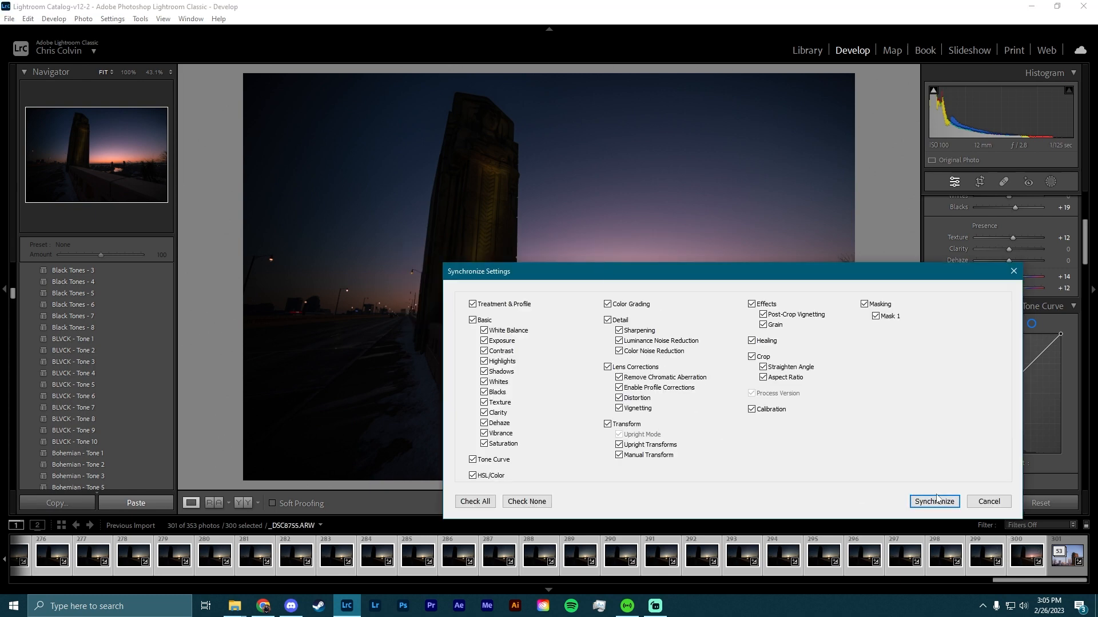
click(938, 501)
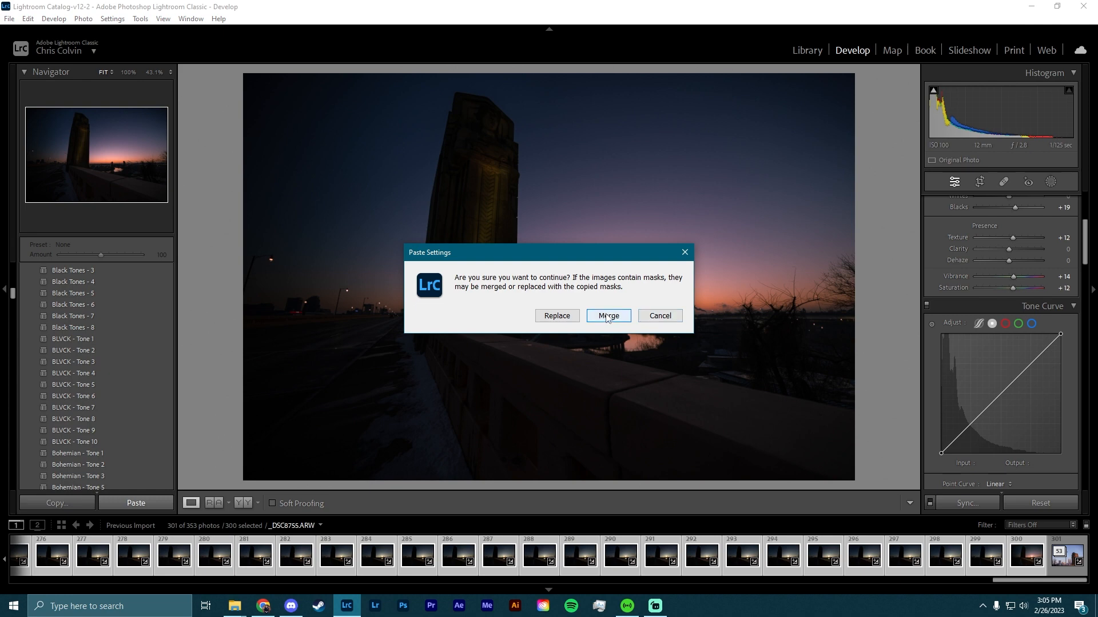
click(607, 316)
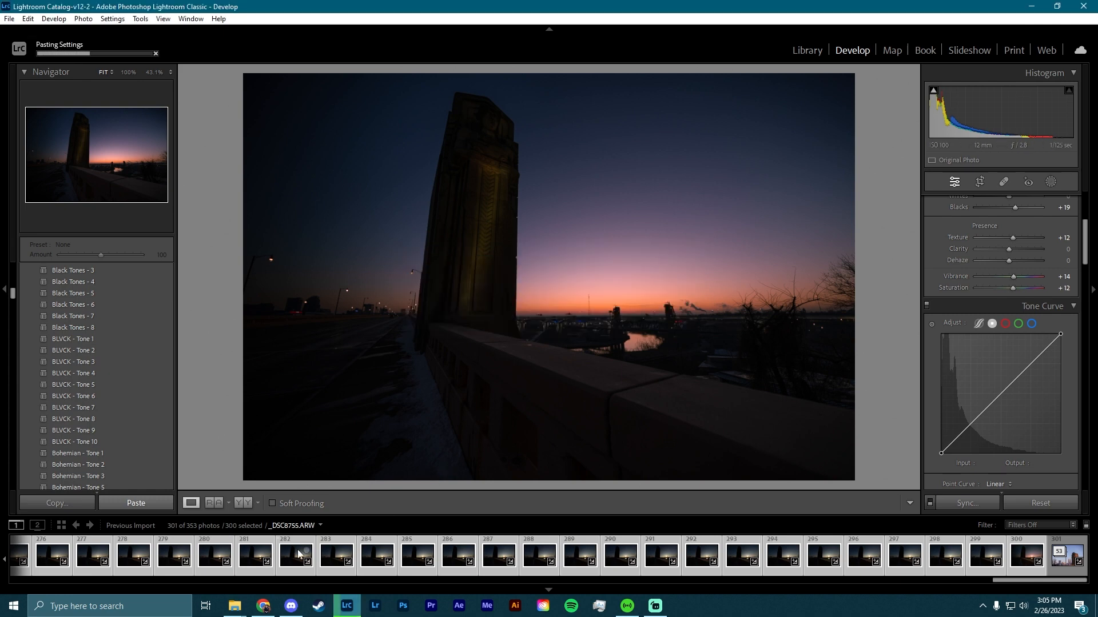
scroll(298, 553, up, 5)
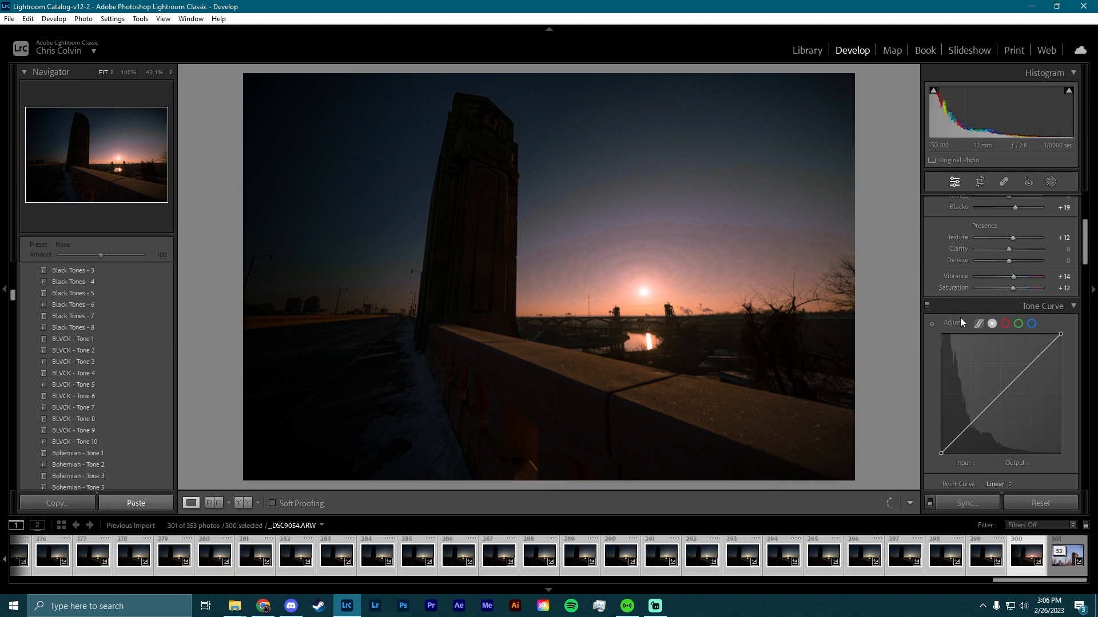
scroll(959, 318, up, 3)
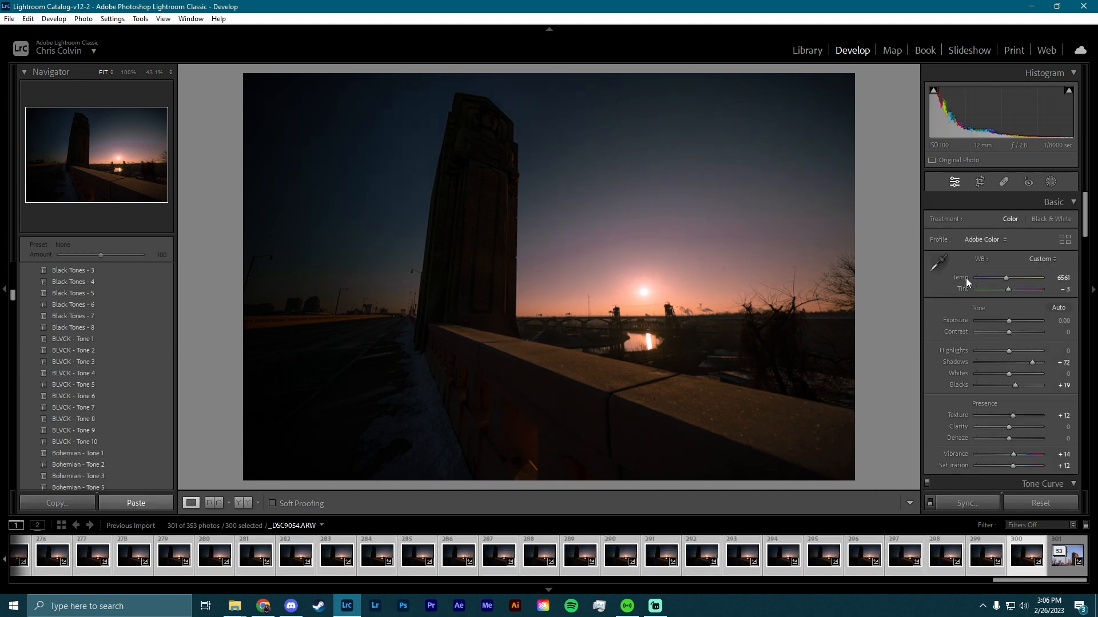
drag(963, 278, 961, 271)
key(ctrl+z)
Step: Set up an export of the 300 selected photos to the folder F:\Photography\From Work\2023.02.26\Guardian Hyper
click(206, 562)
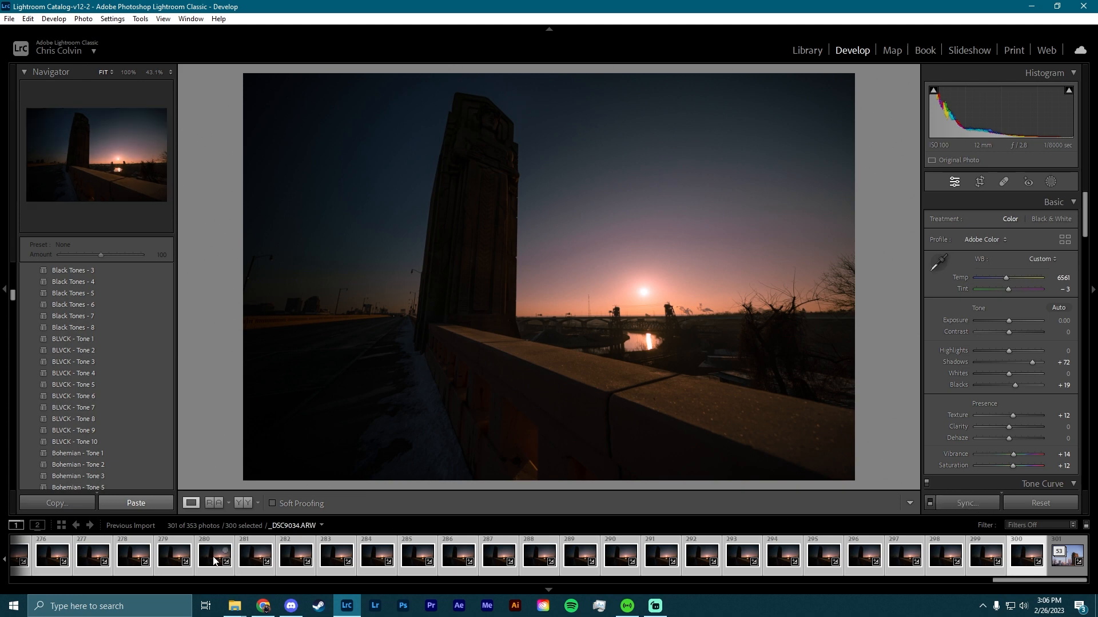
right_click(247, 552)
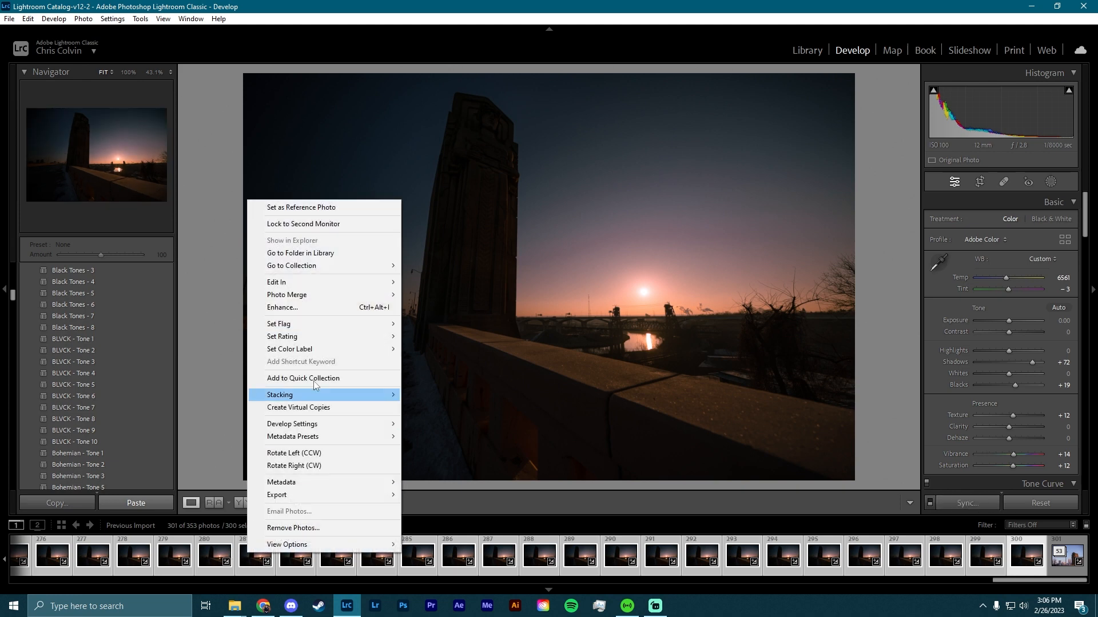
mouse_move(343, 482)
mouse_move(388, 495)
click(426, 495)
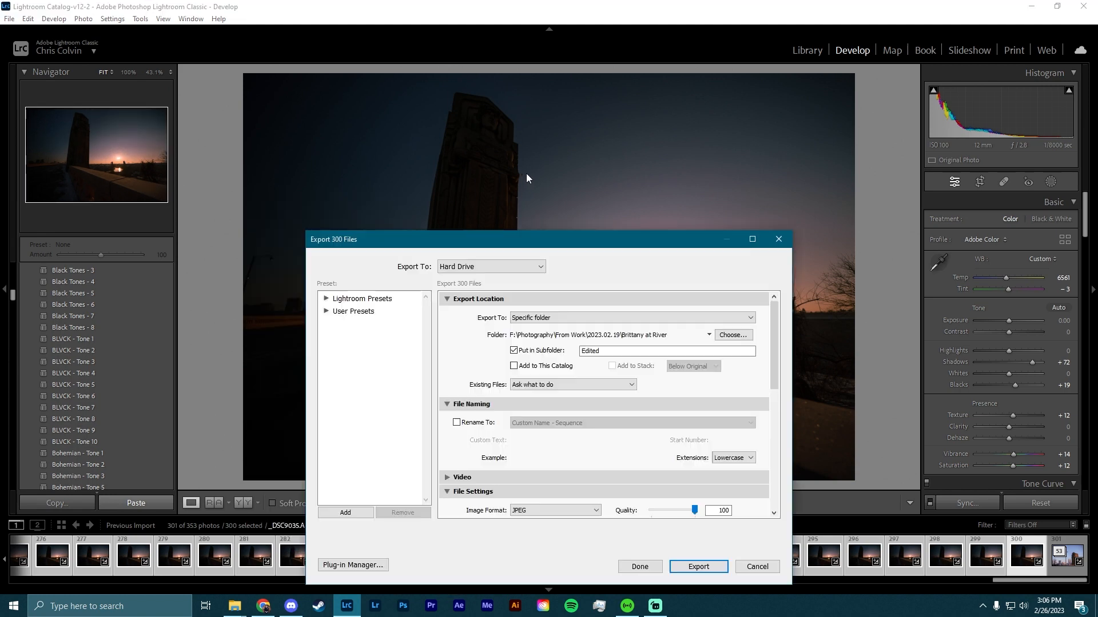
click(733, 335)
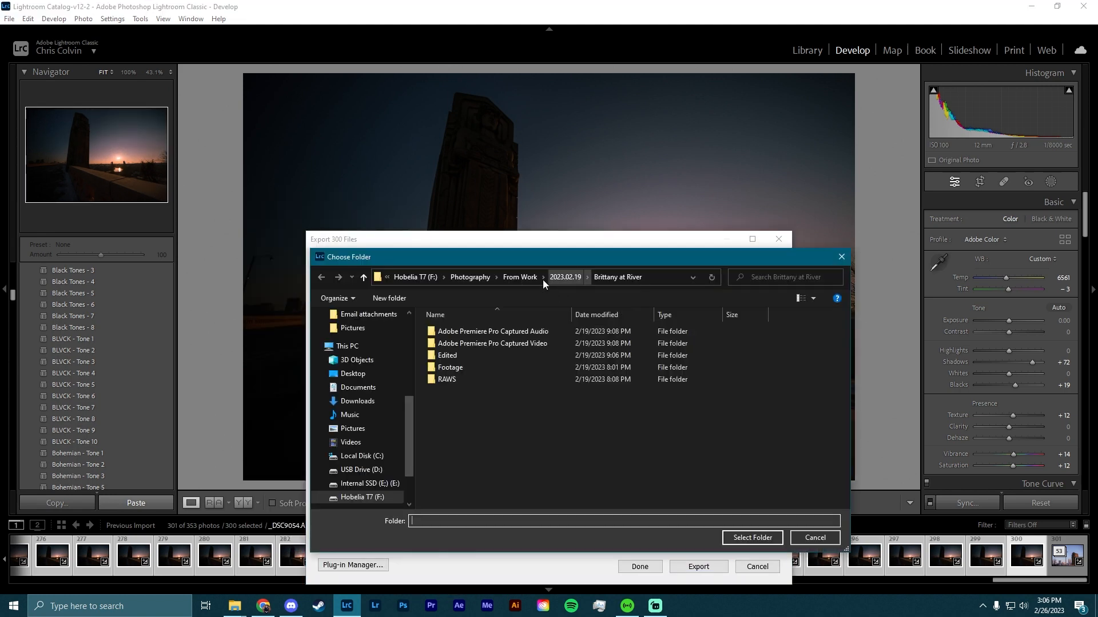
click(519, 277)
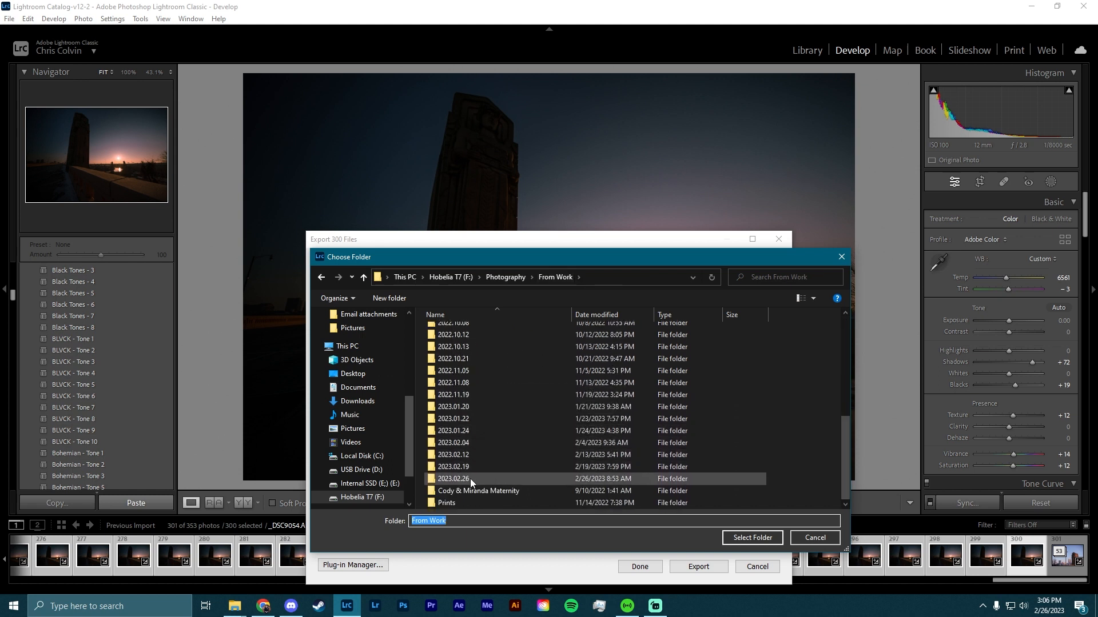
double_click(470, 479)
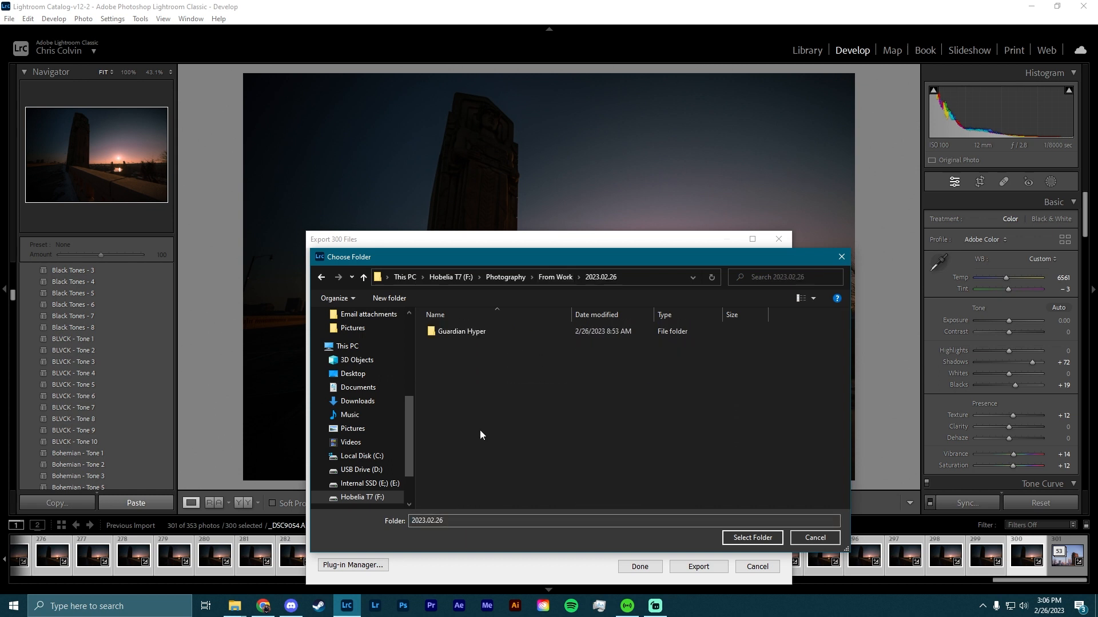
double_click(483, 329)
click(752, 537)
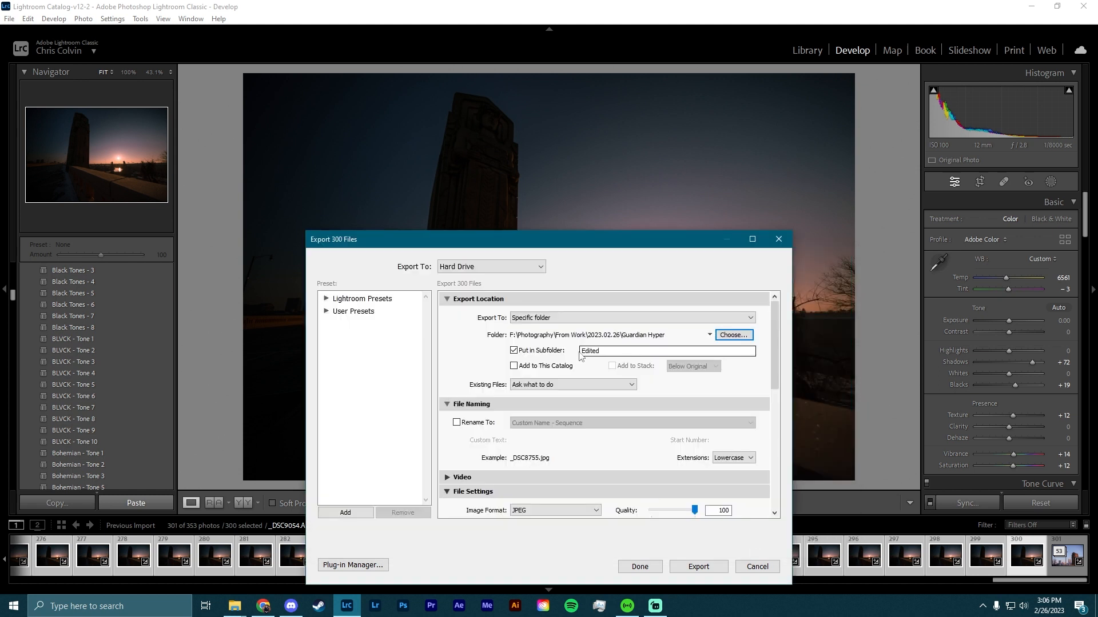
Step: Name the export subfolder Sequence and enable renaming by custom name and sequence with the custom text Guardian Sequence
double_click(610, 351)
text(Sequence)
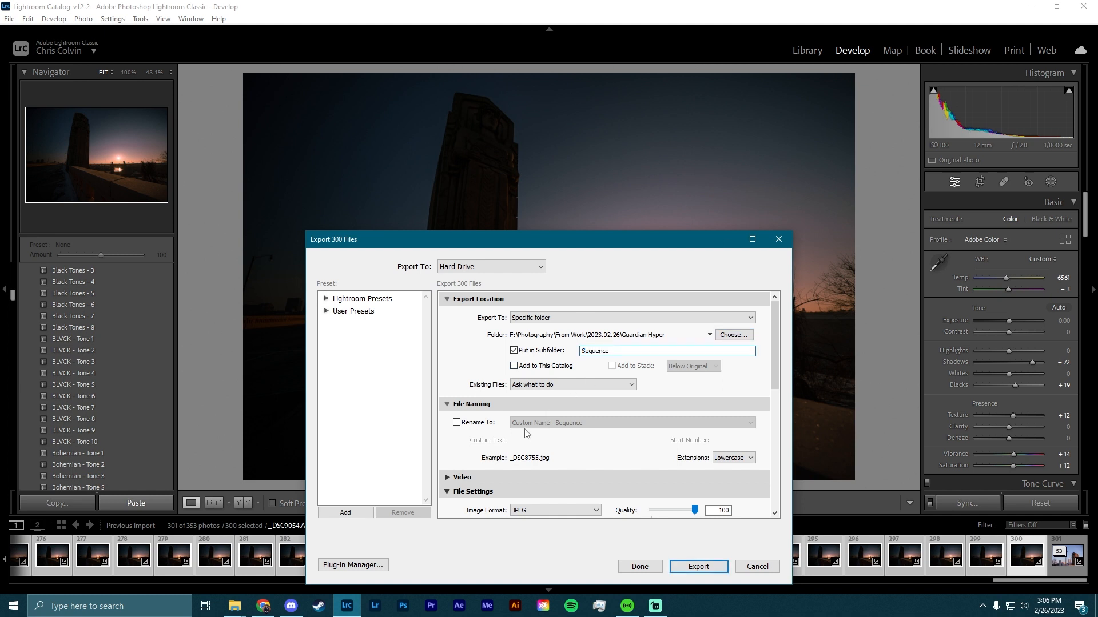
click(456, 423)
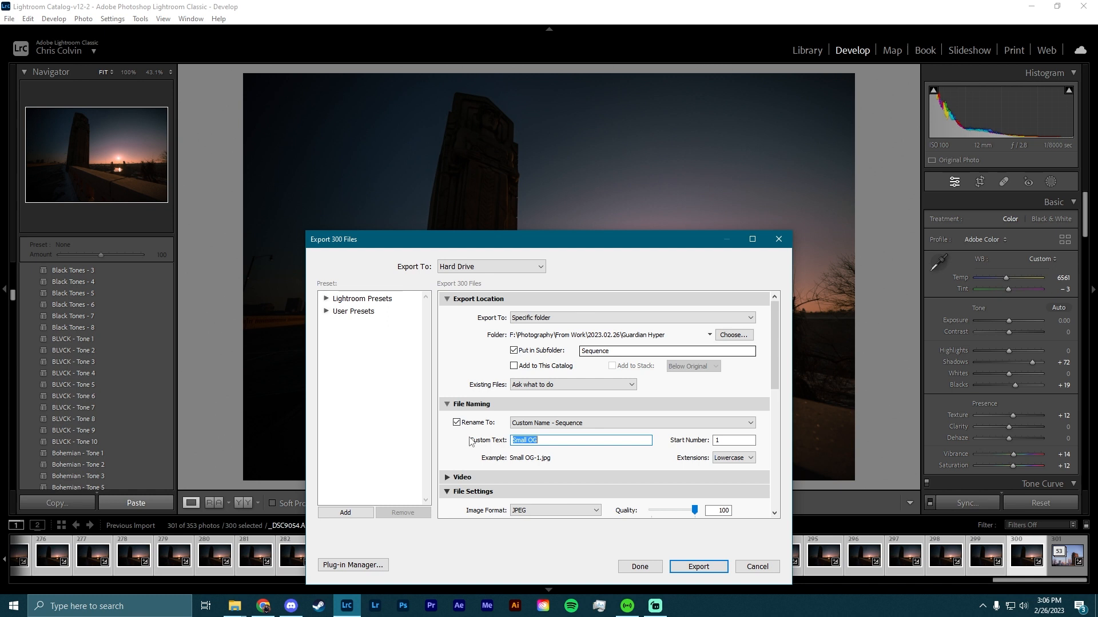
text(Guardin)
text(n Sequence)
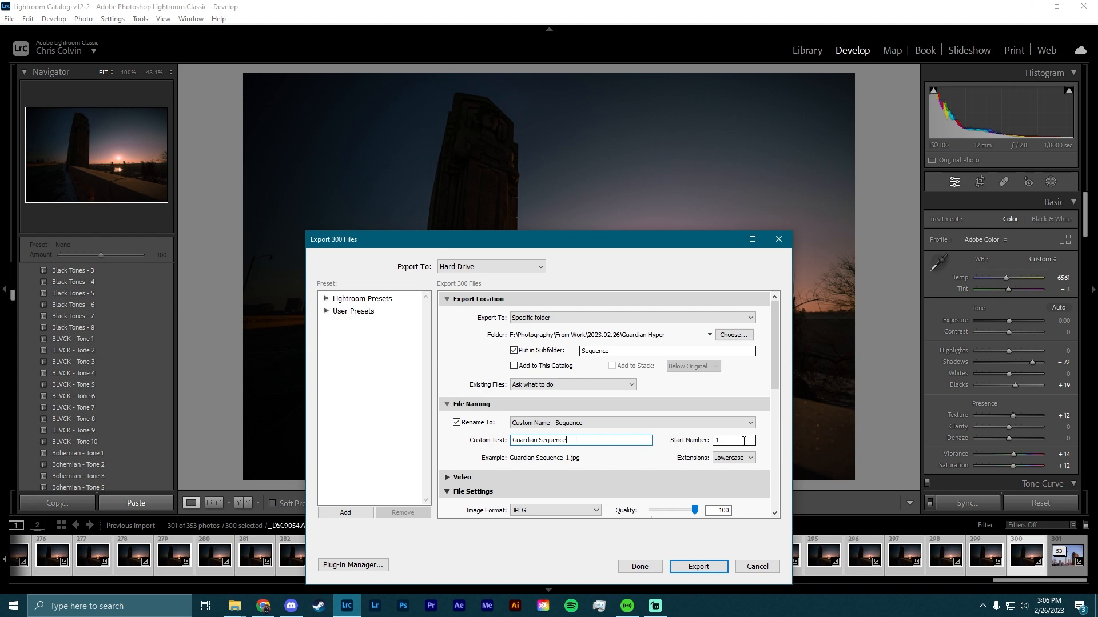
Step: Check the remaining file, sizing, sharpening and metadata settings and export the 300 photos
scroll(672, 448, down, 10)
scroll(675, 446, up, 8)
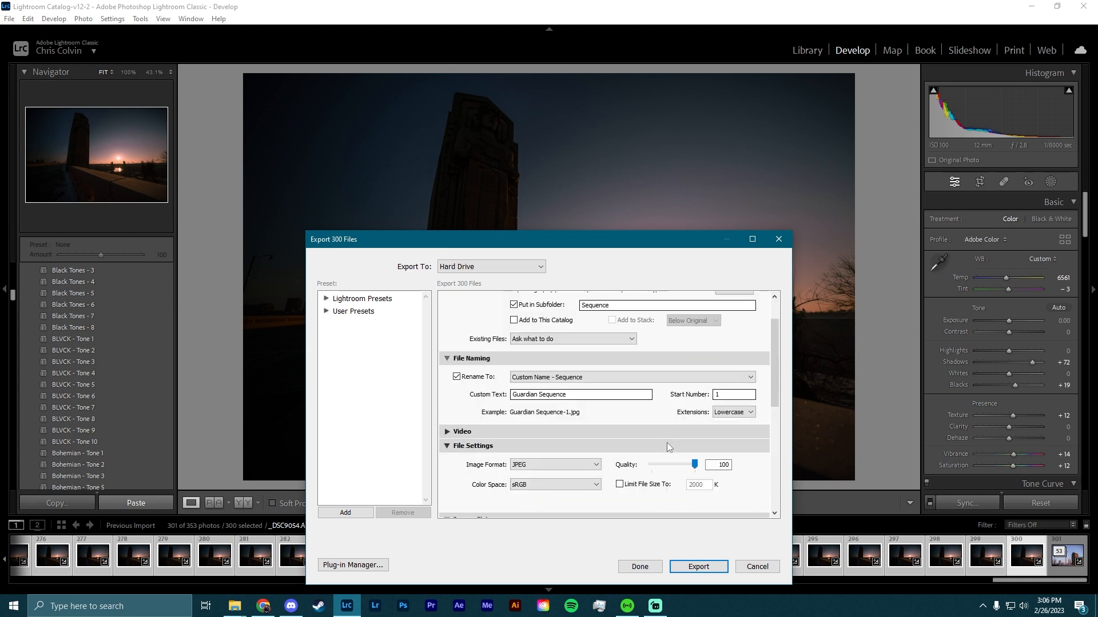
scroll(686, 423, down, 8)
scroll(680, 372, up, 5)
drag(777, 357, 778, 359)
scroll(777, 359, down, 8)
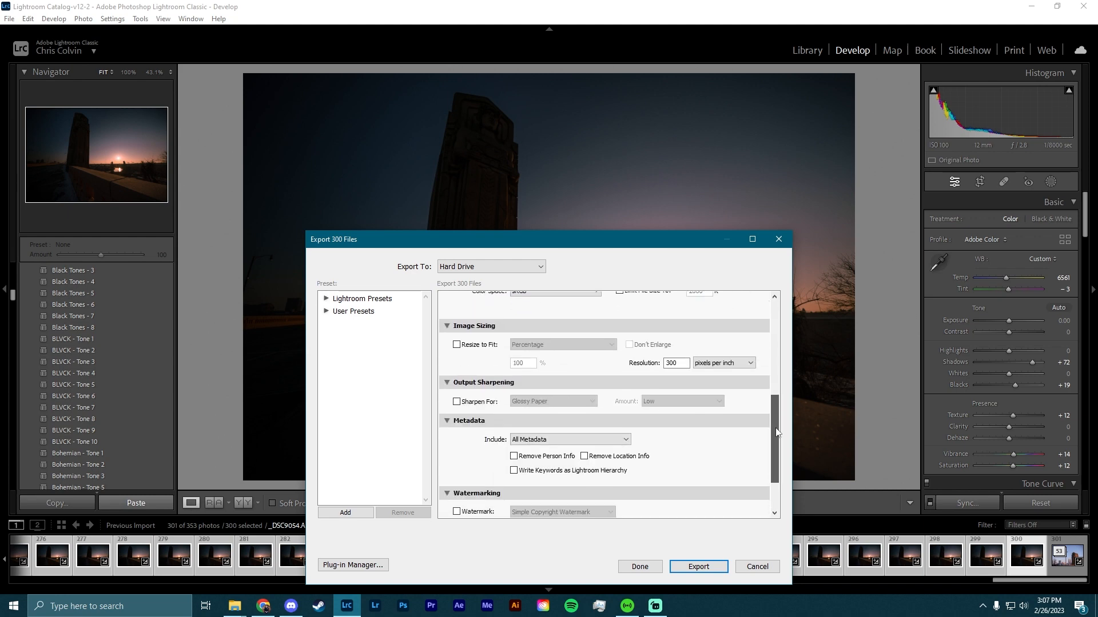
click(709, 565)
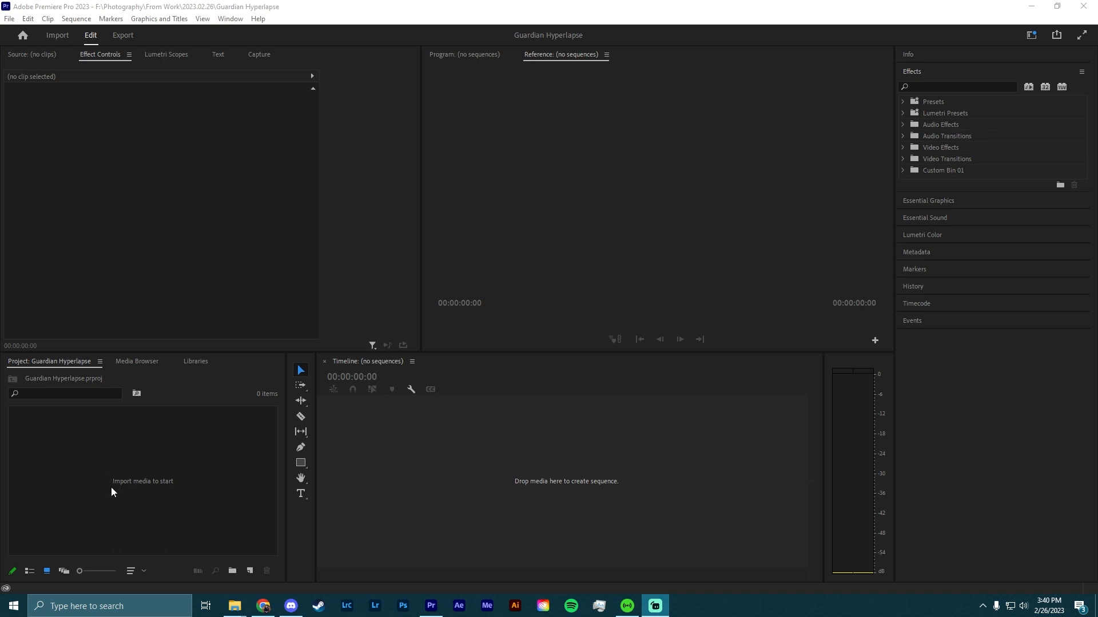
Step: In Premiere Pro, import Guardian Sequence-1 as an image sequence from the Sequence folder in Photography\From Work\2023.02.26\Guardian Hyper
right_click(131, 478)
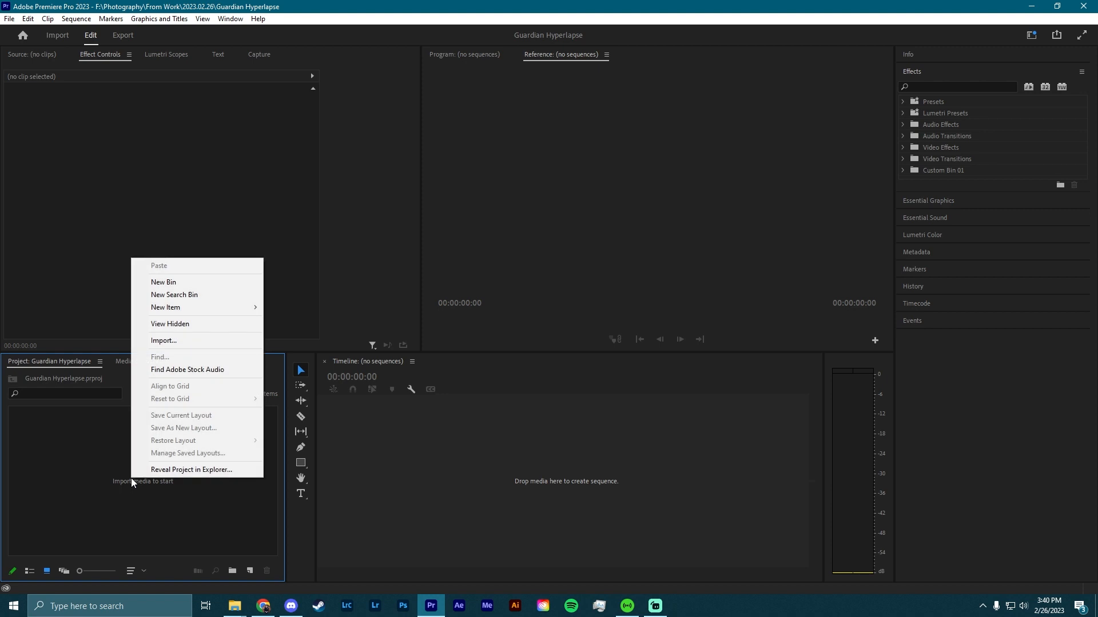
click(211, 342)
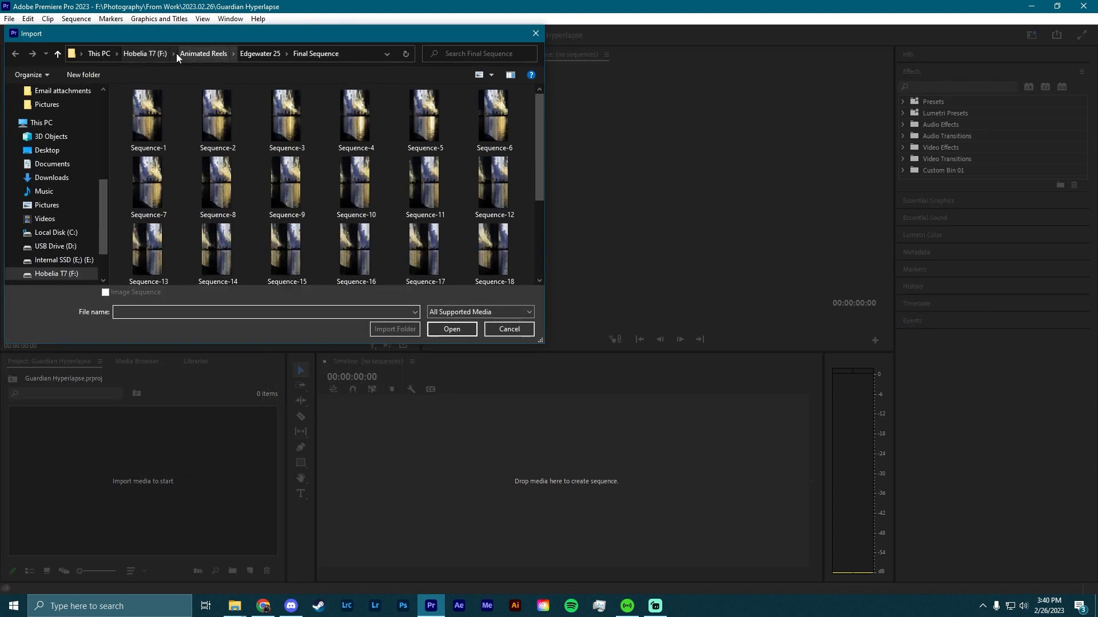
click(145, 53)
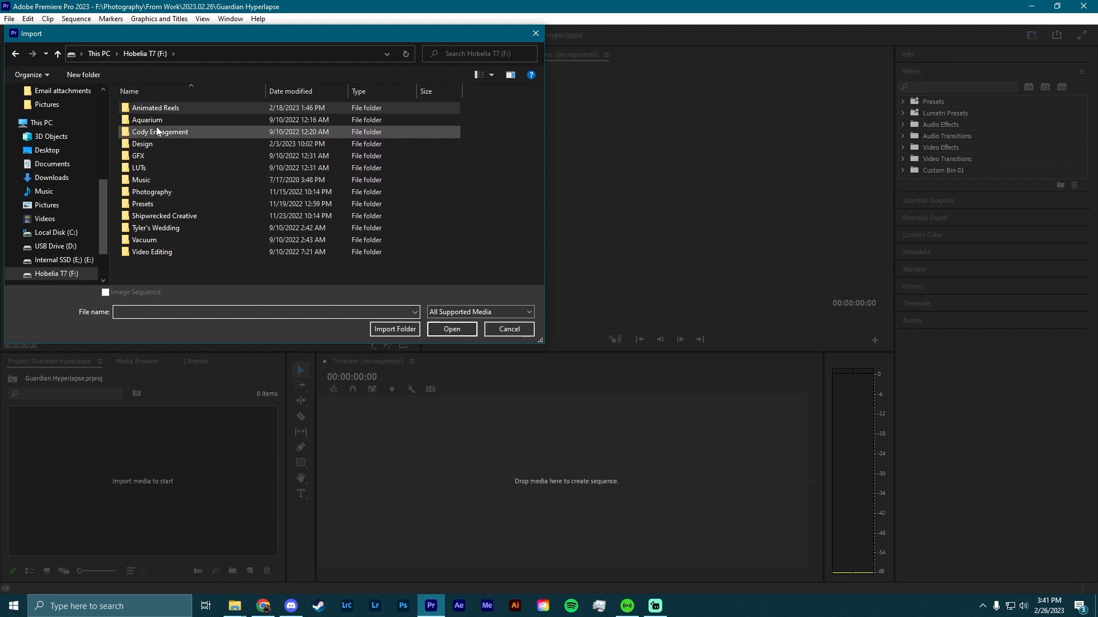
double_click(165, 193)
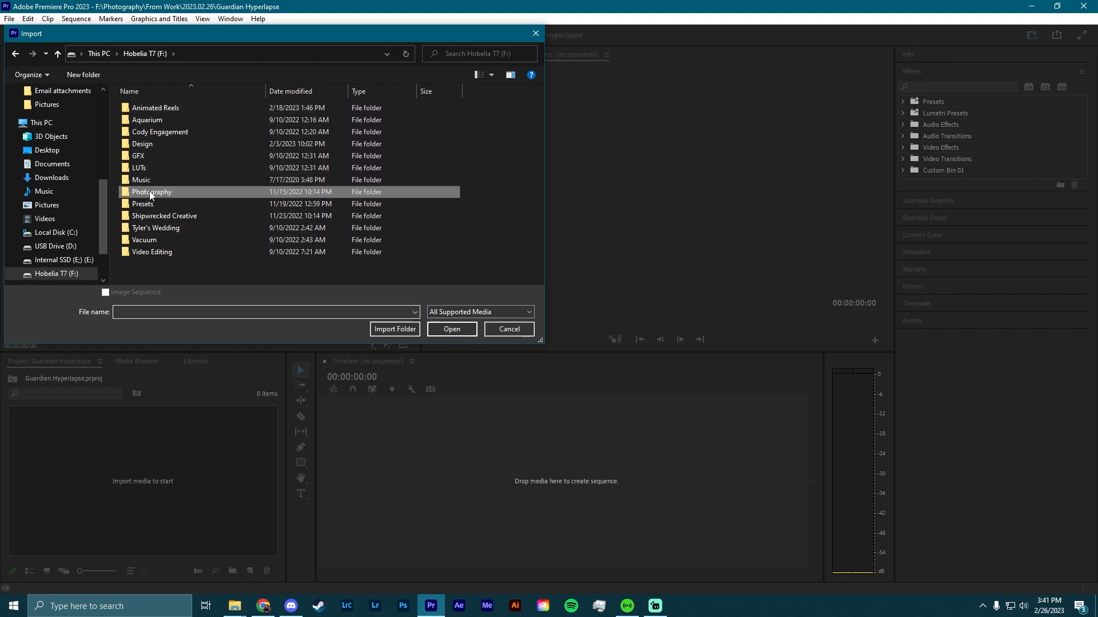
double_click(172, 108)
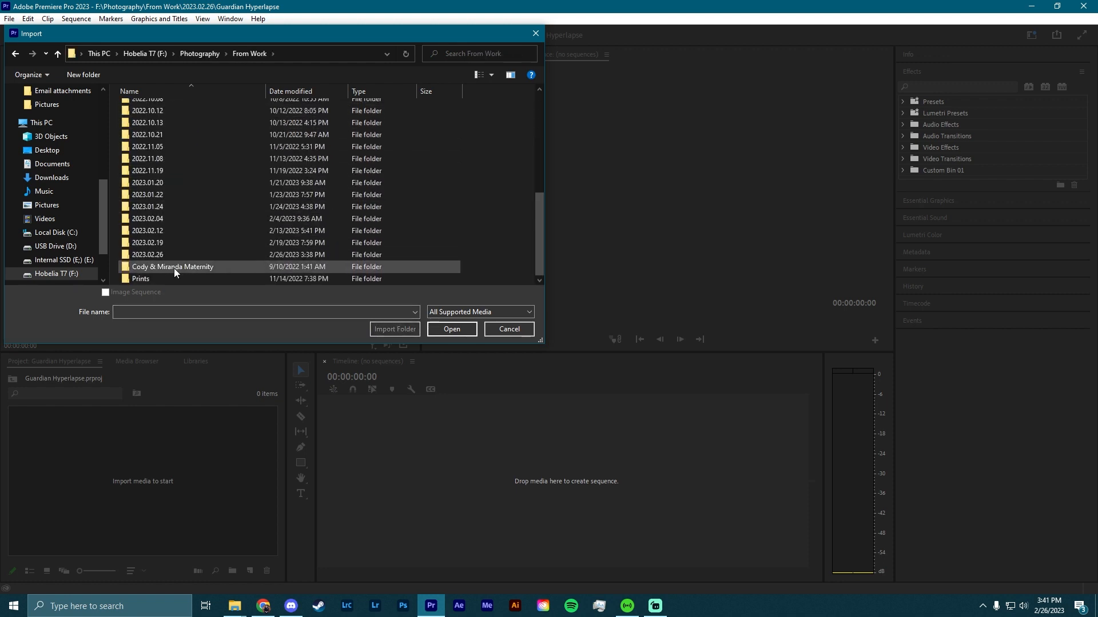
double_click(169, 255)
double_click(187, 132)
double_click(156, 119)
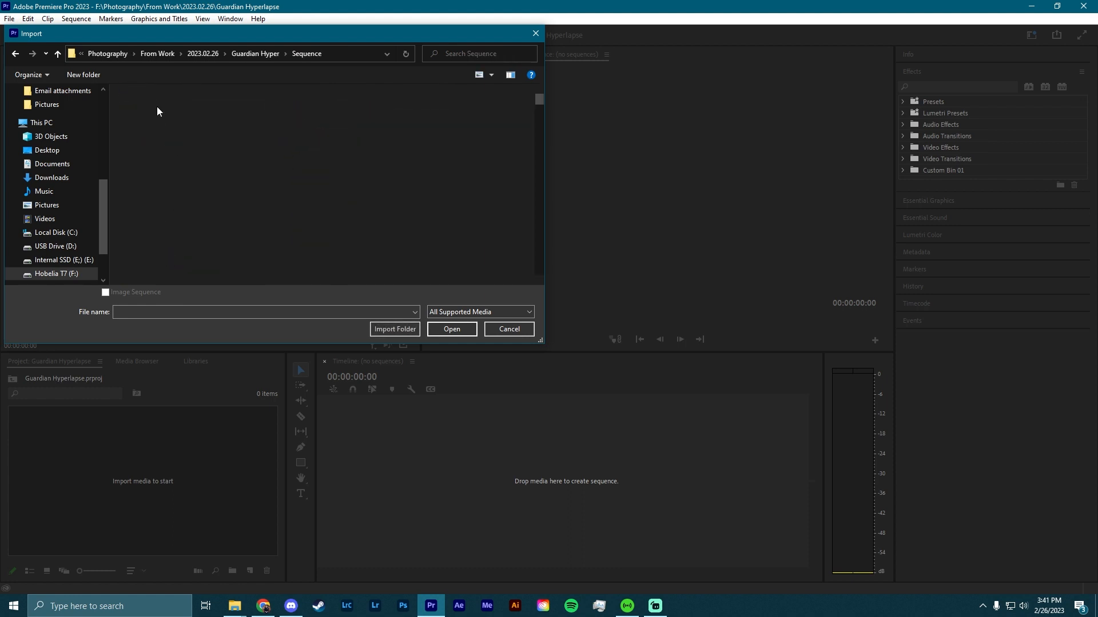
click(145, 140)
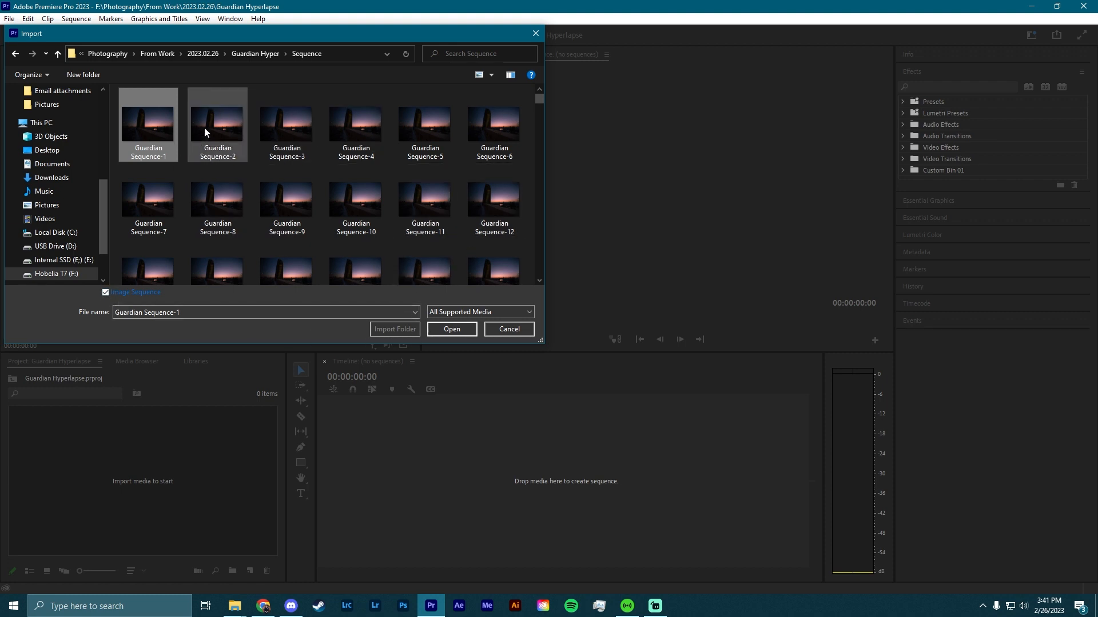
click(438, 328)
Step: Create a sequence from the imported Guardian Sequence-1 clip and review its sequence settings, keeping them as they are
drag(110, 451, 368, 422)
click(72, 21)
click(106, 31)
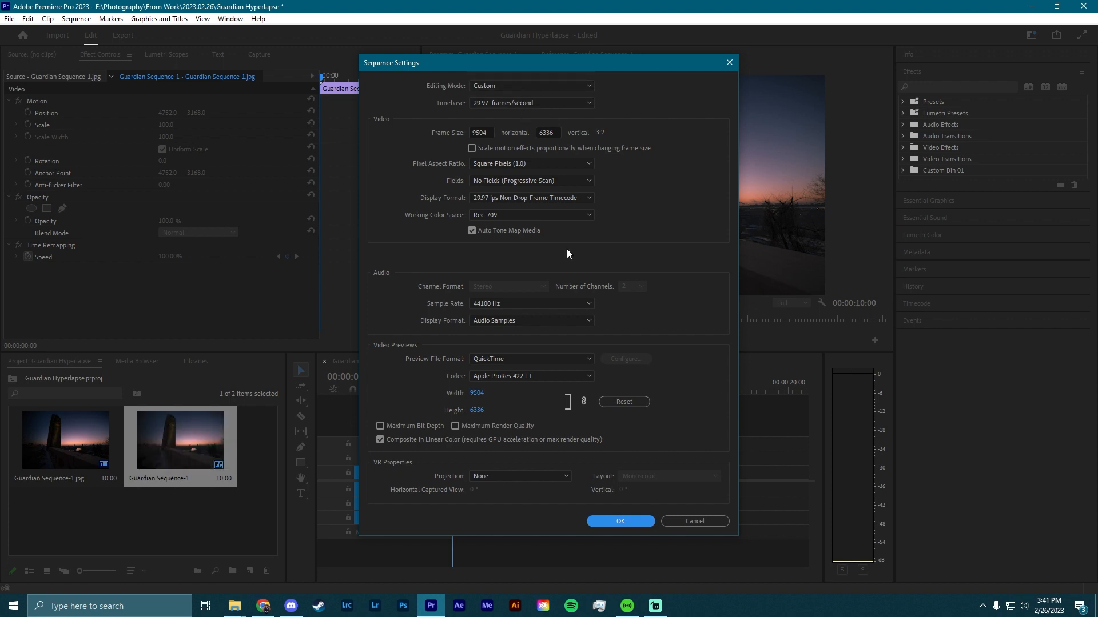
click(629, 522)
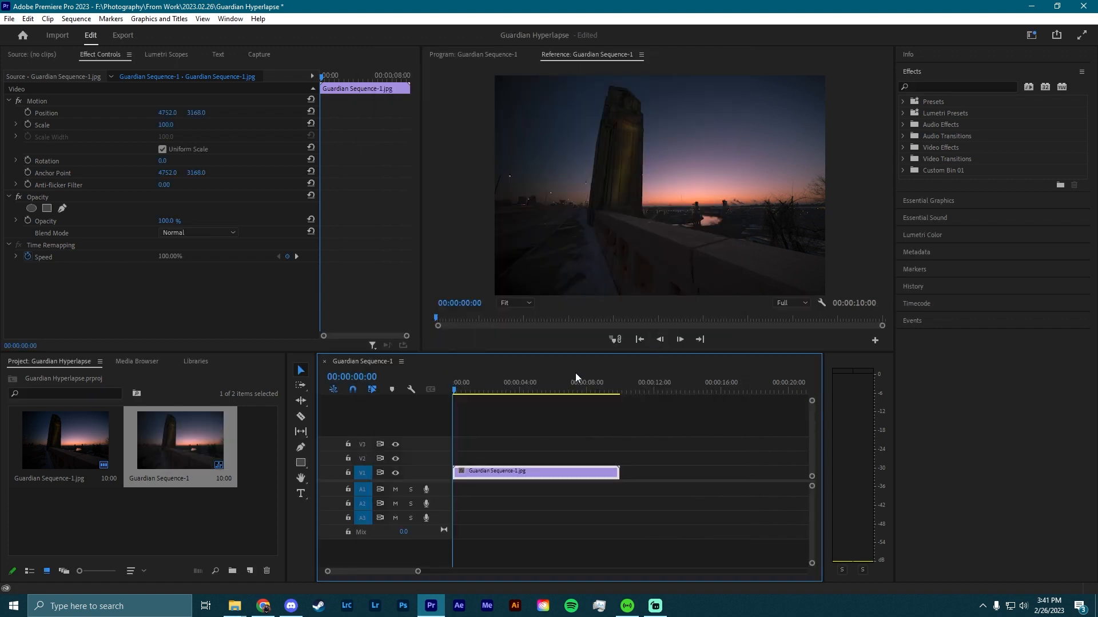
Step: Play back the new hyperlapse sequence from the start
click(513, 406)
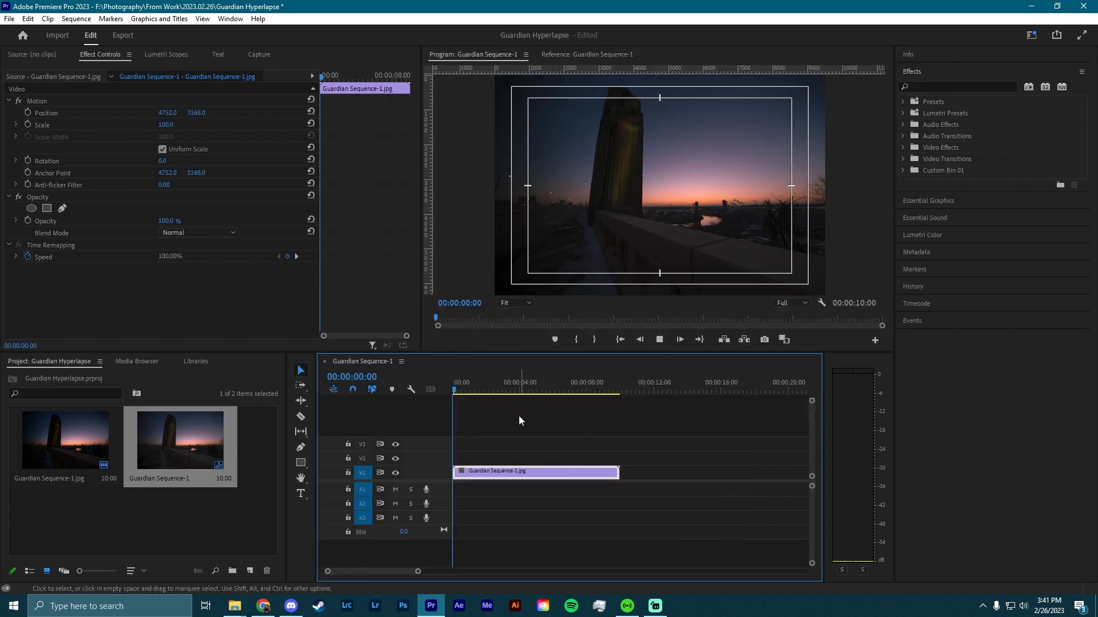
key(space)
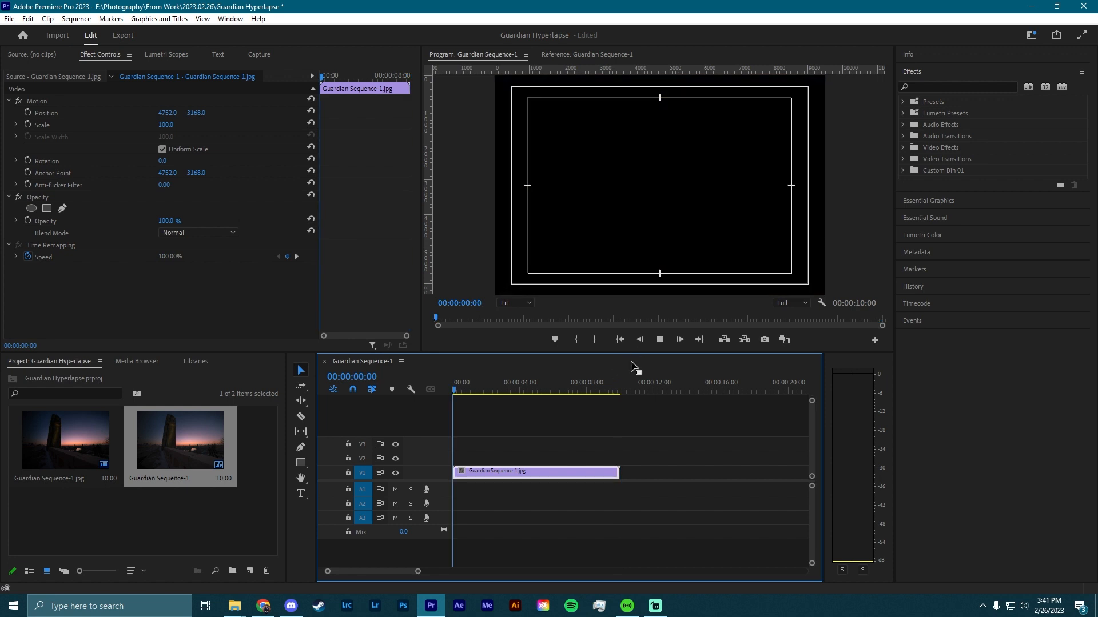
click(660, 341)
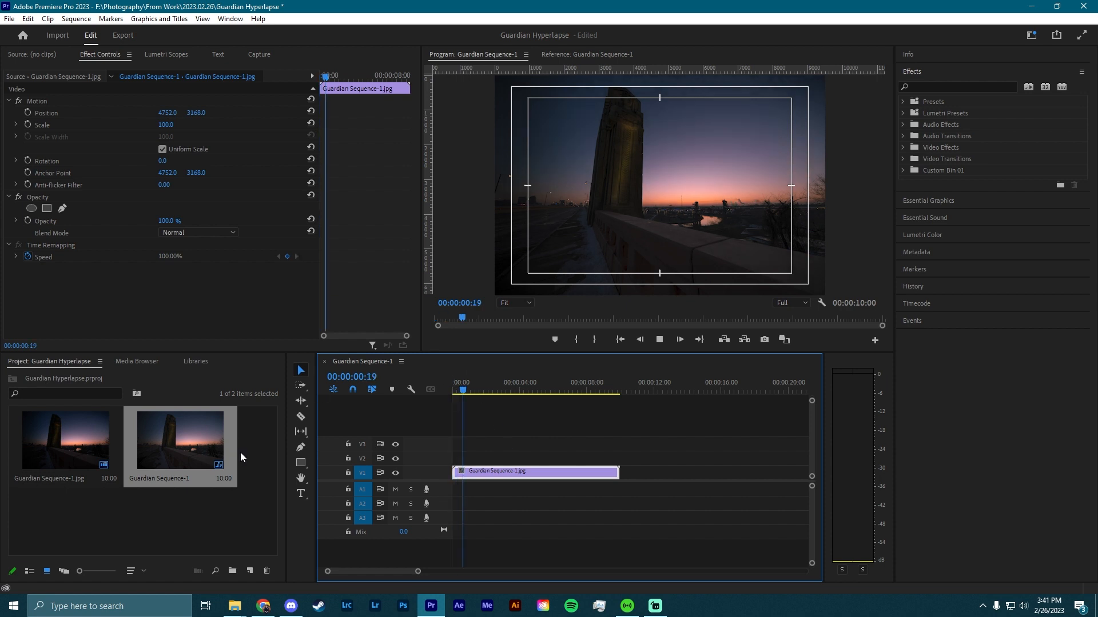
Step: Stop playback at the sequence start and apply the Warp Stabilizer effect to the Guardian Sequence-1.jpg clip on track V1
key(space)
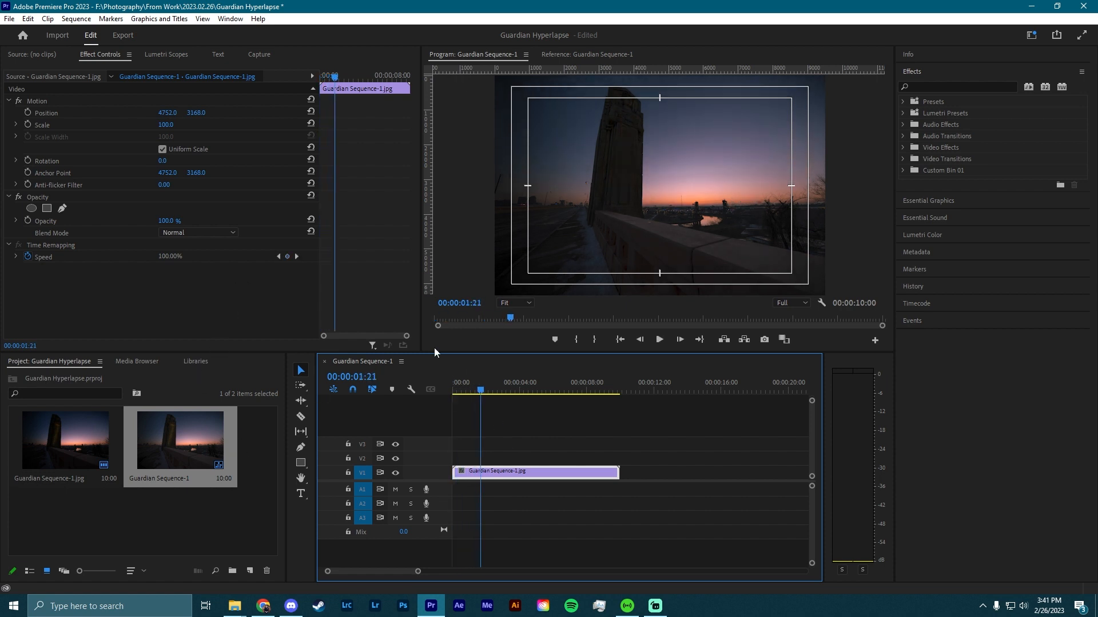
key(Home)
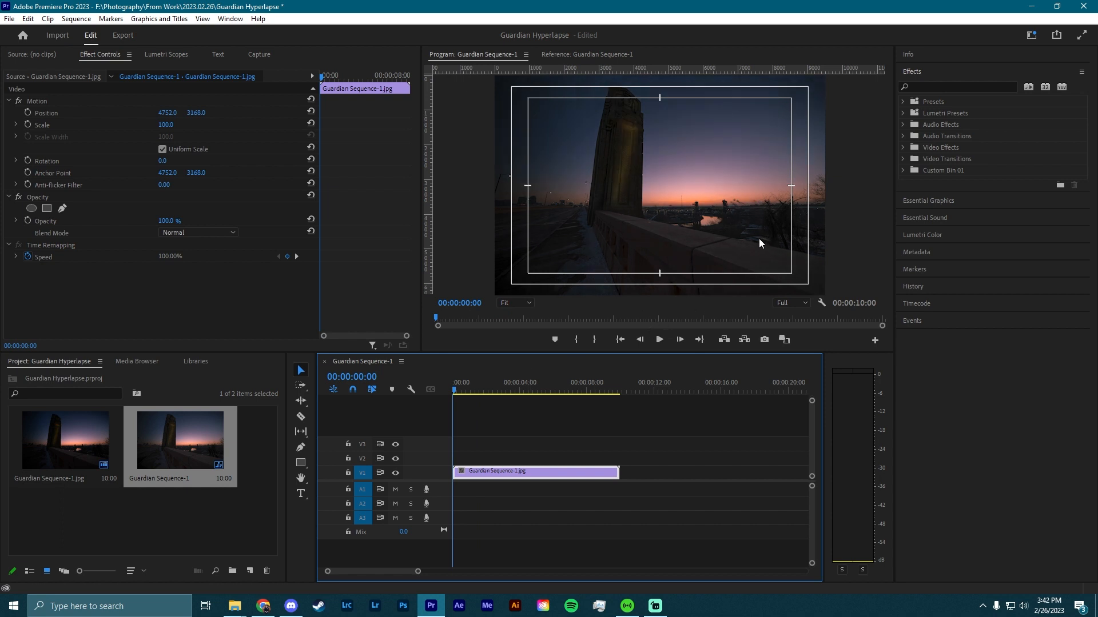
click(922, 91)
click(928, 87)
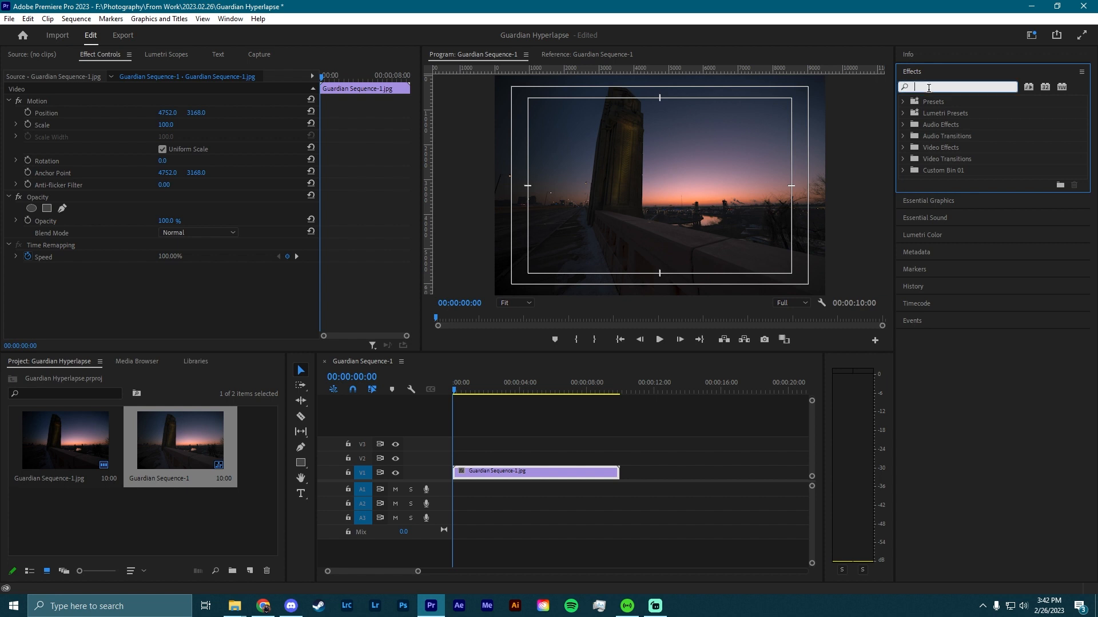
text(warp)
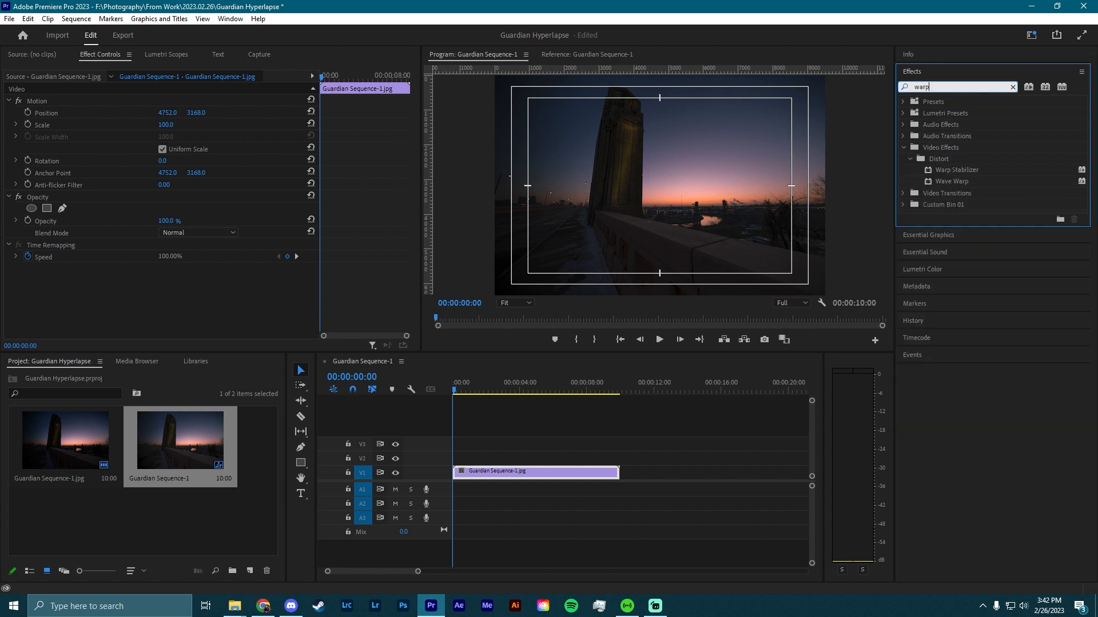
drag(962, 169, 502, 474)
Step: Set the clip's Warp Stabilizer result to No Motion and its method to Position, Scale, Rotation
scroll(48, 290, down, 1)
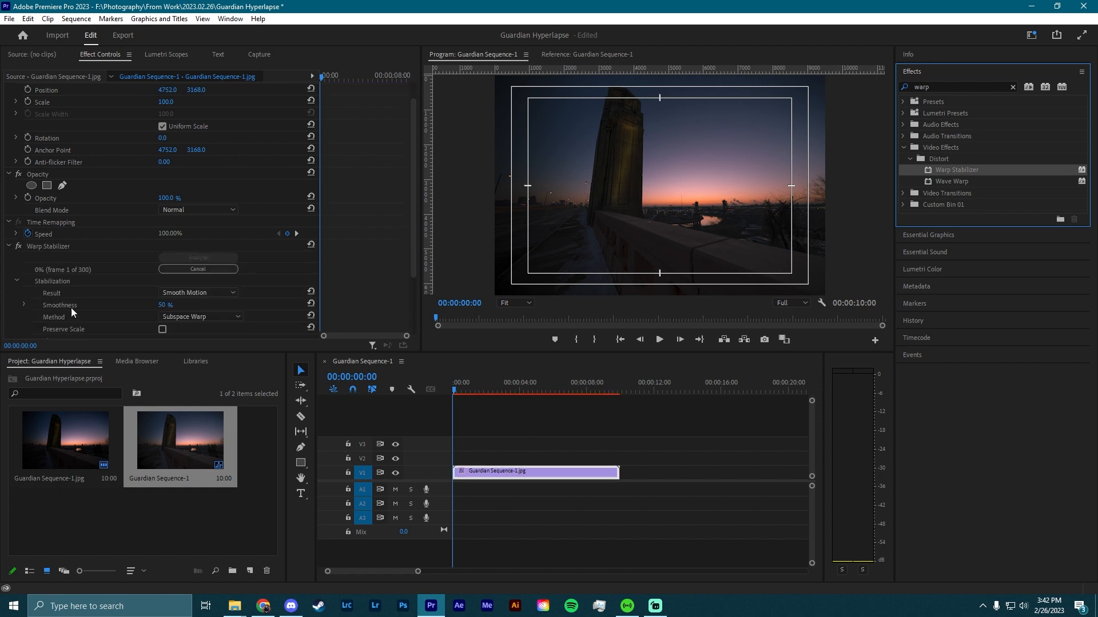
scroll(103, 307, down, 1)
click(184, 281)
click(259, 303)
click(229, 305)
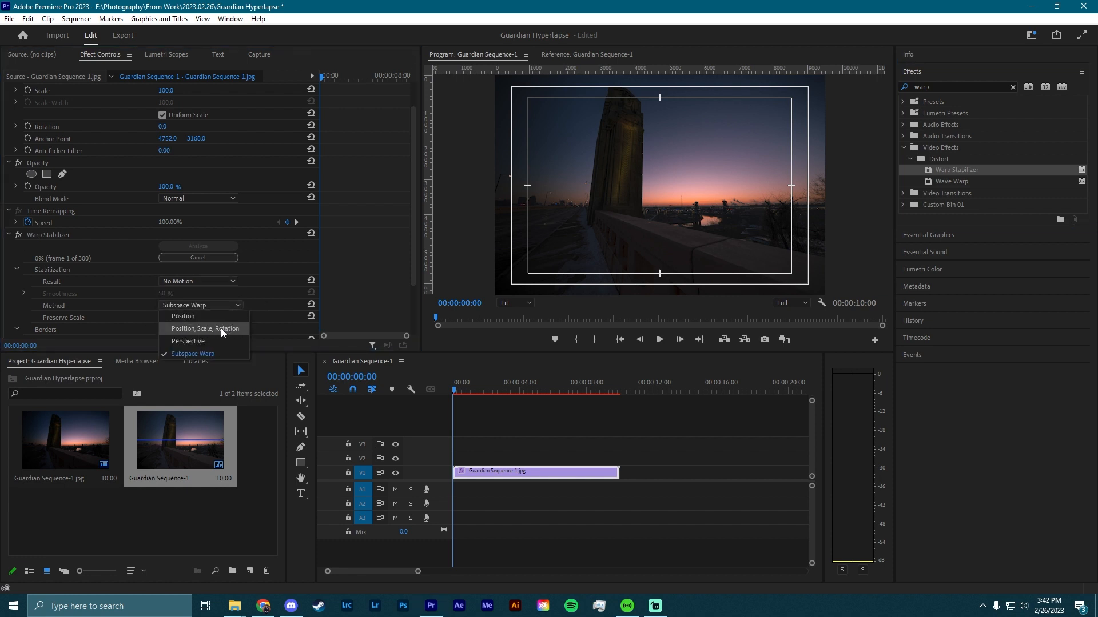
click(221, 328)
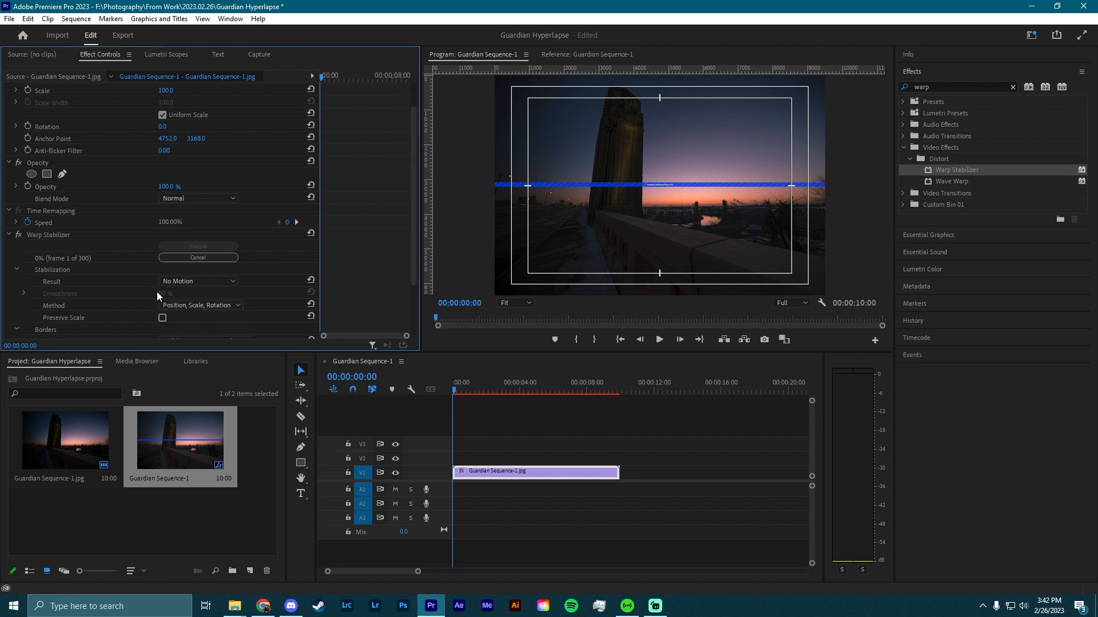